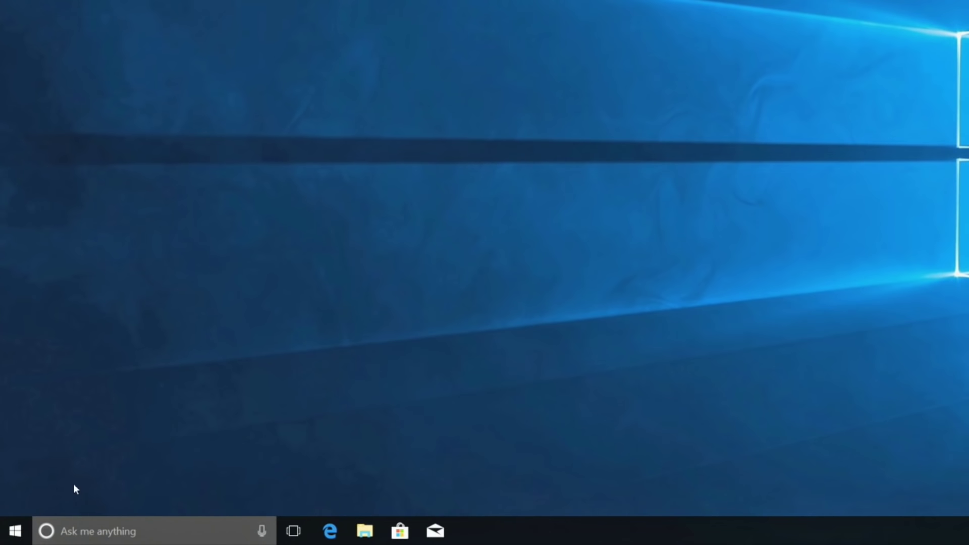
Step: Go to Windows Settings > Devices and start adding a new device
click(16, 532)
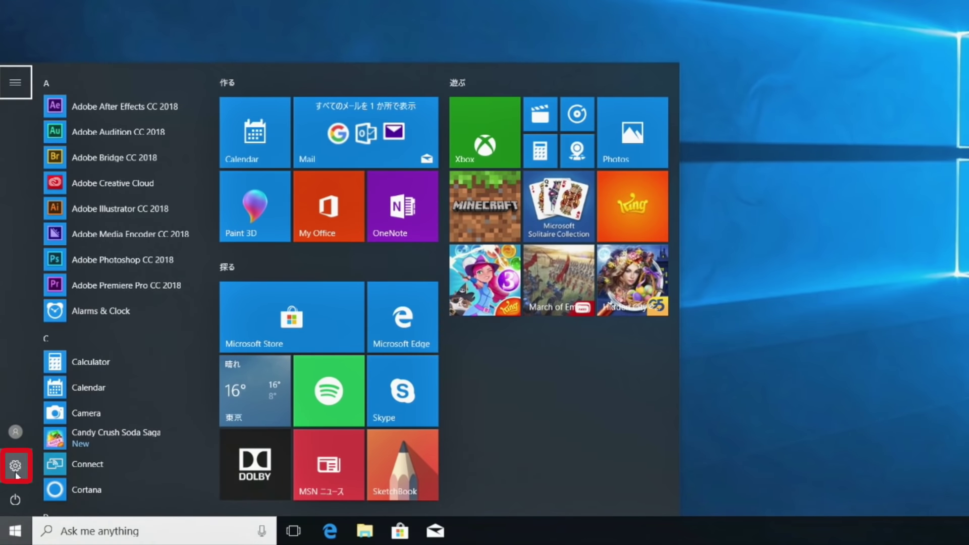
click(15, 466)
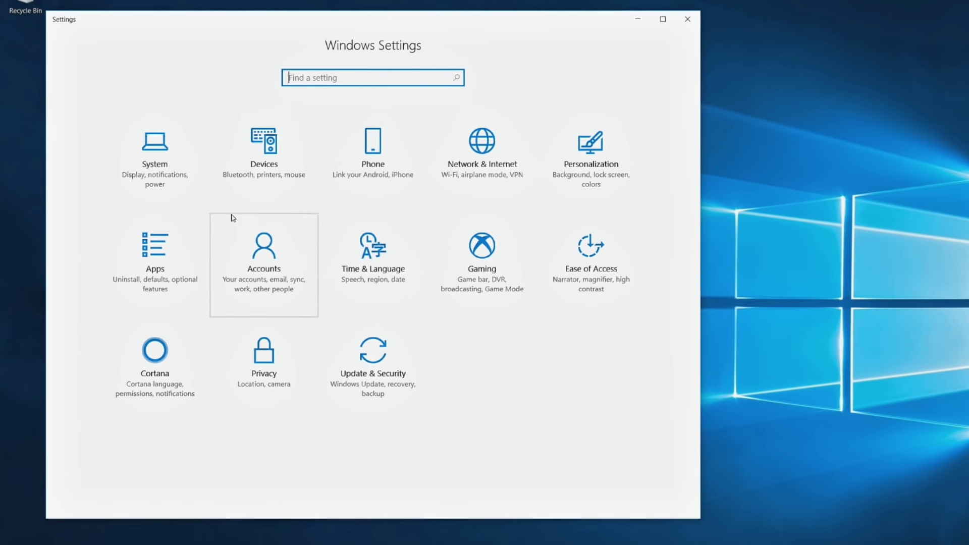
click(257, 176)
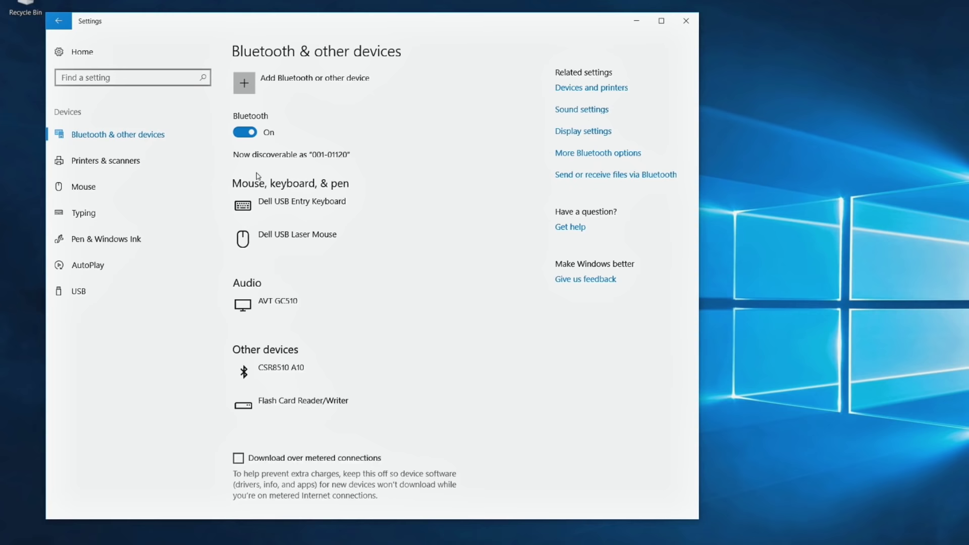
click(263, 91)
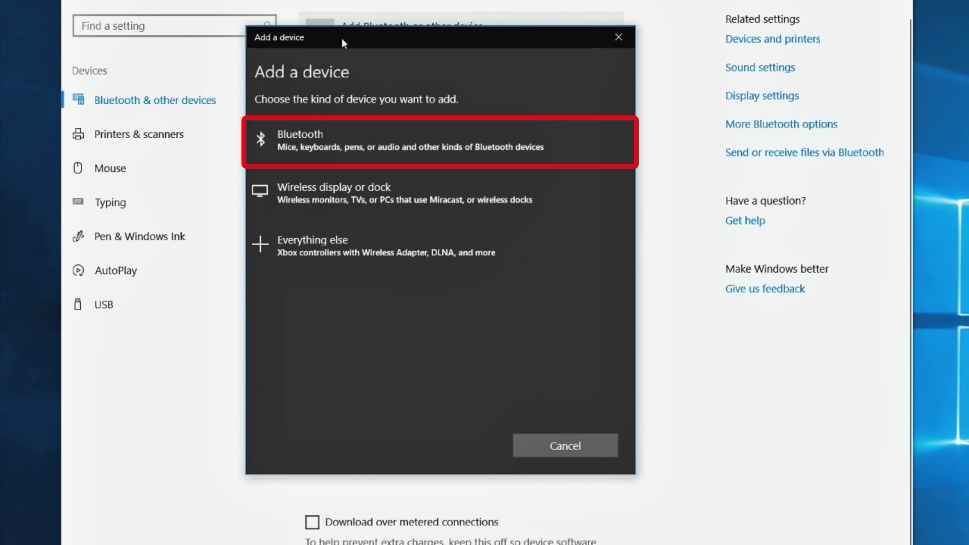
Step: Pair the Intuos BT S tablet over Bluetooth and dismiss the confirmation
click(375, 143)
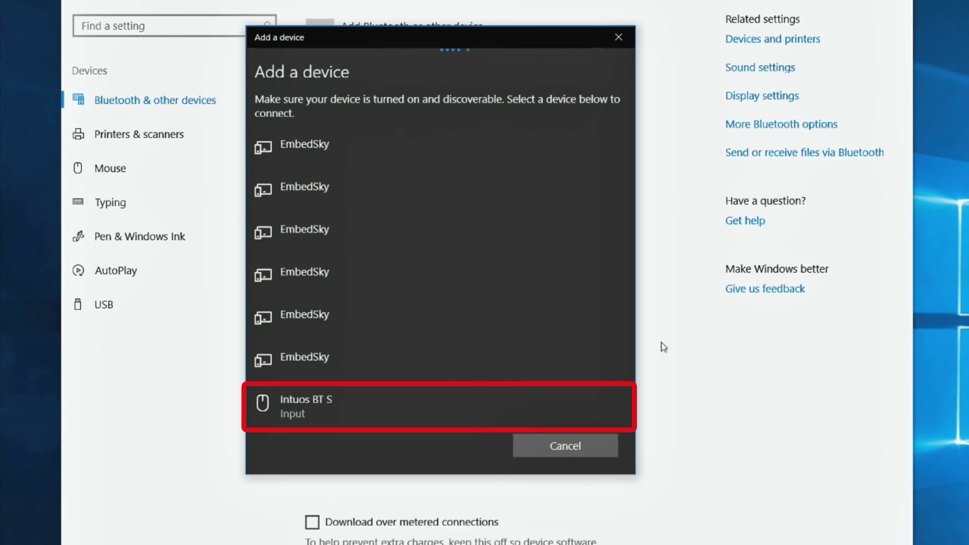
click(596, 407)
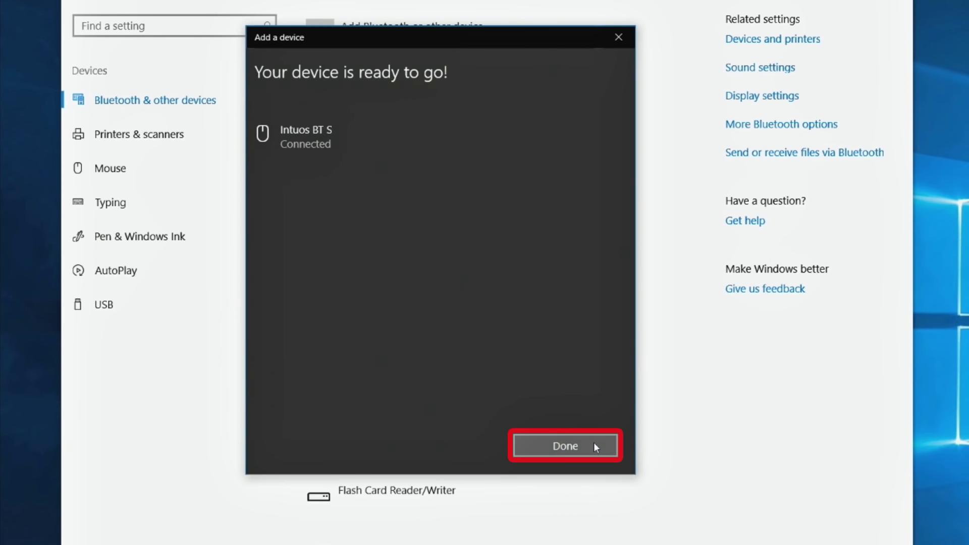
click(593, 445)
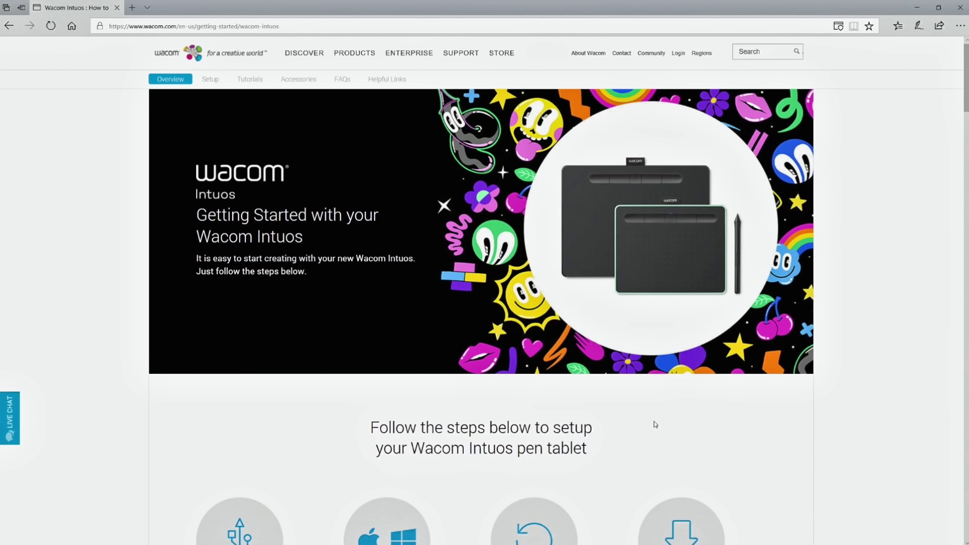
Step: Scroll the Wacom Intuos getting-started page down to the Step 1–3 setup section
scroll(655, 425, down, 5)
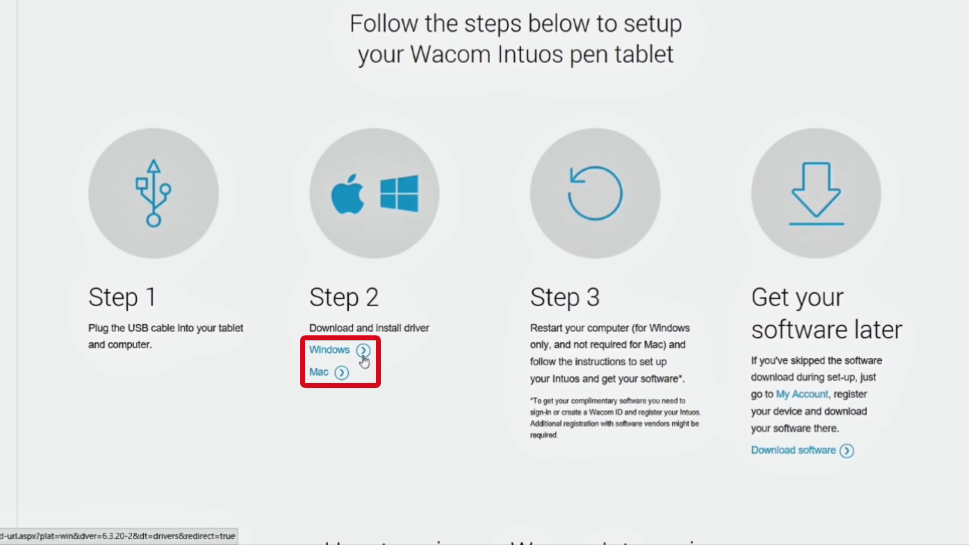
Step: Download the WacomTablet_6.3.28-3 Windows driver and launch it from its folder
click(363, 359)
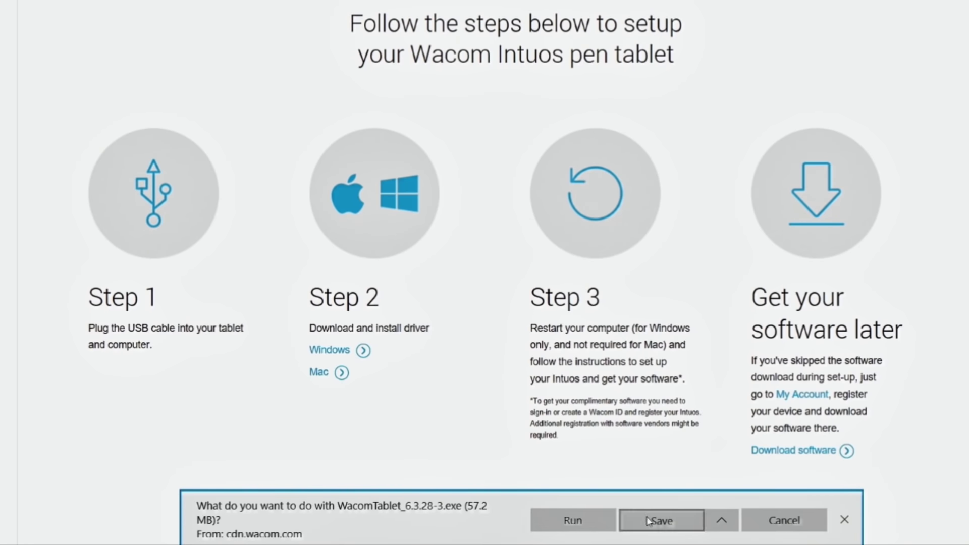
click(651, 520)
click(661, 527)
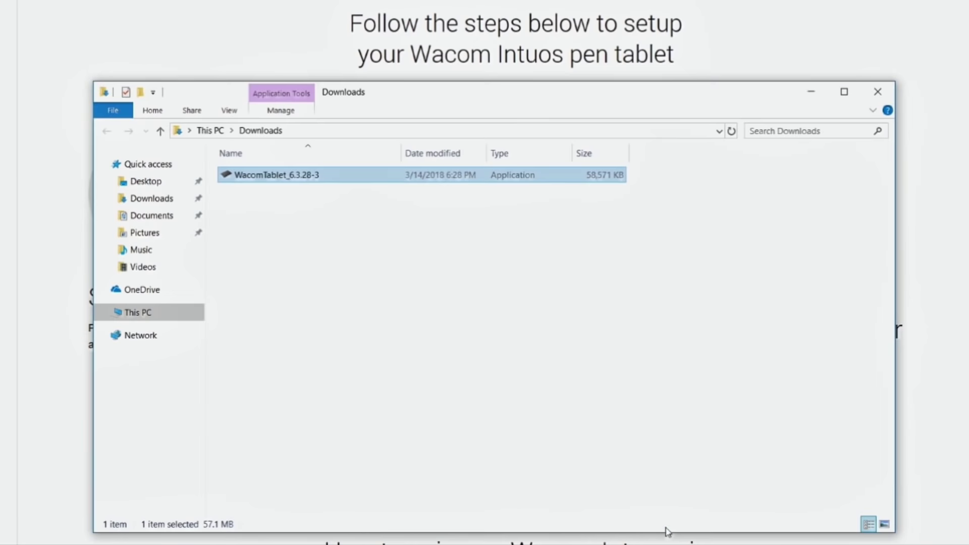
double_click(331, 179)
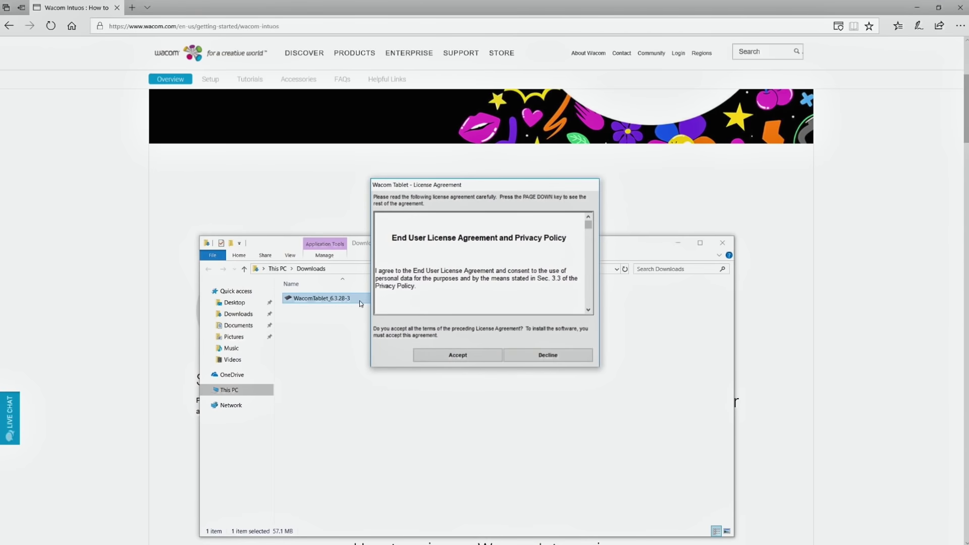
Step: Accept the Wacom Tablet licence agreement and install the driver
click(447, 294)
scroll(479, 294, down, 15)
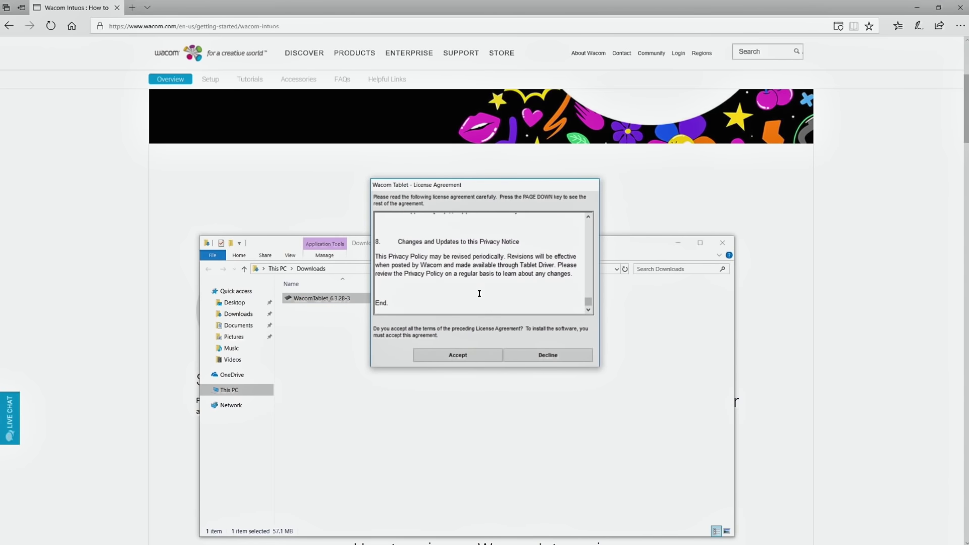
click(478, 356)
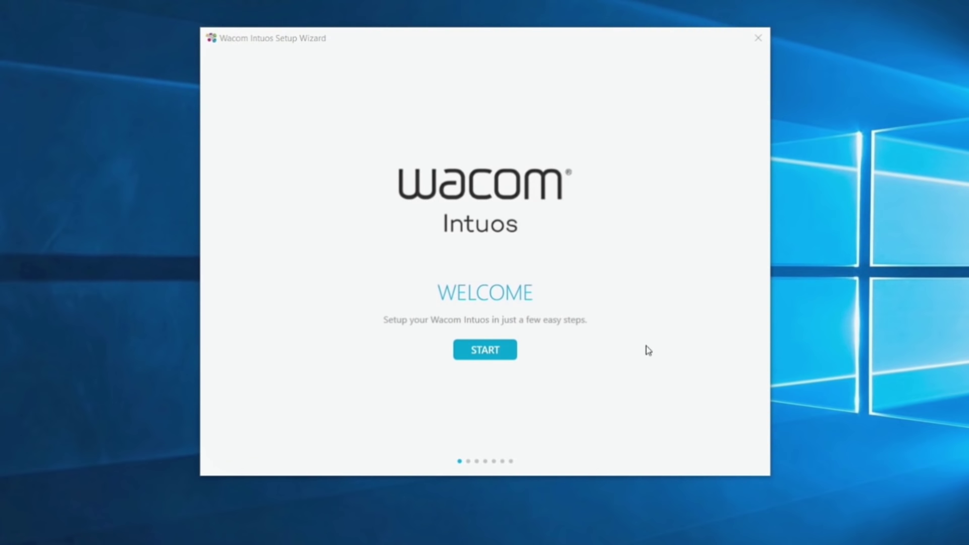
Step: Go through the pen buttons, ExpressKeys, hover and mapping pages, then choose to register
click(505, 349)
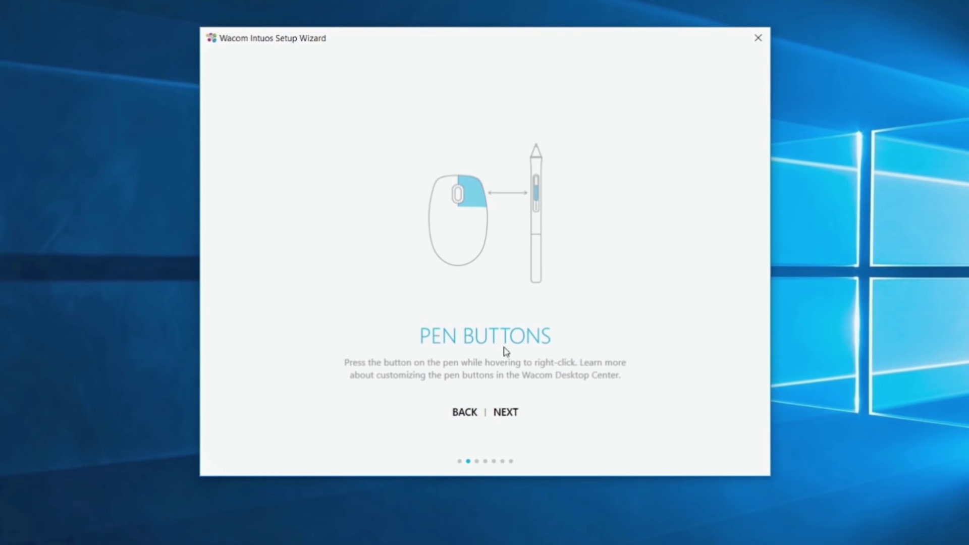
click(507, 419)
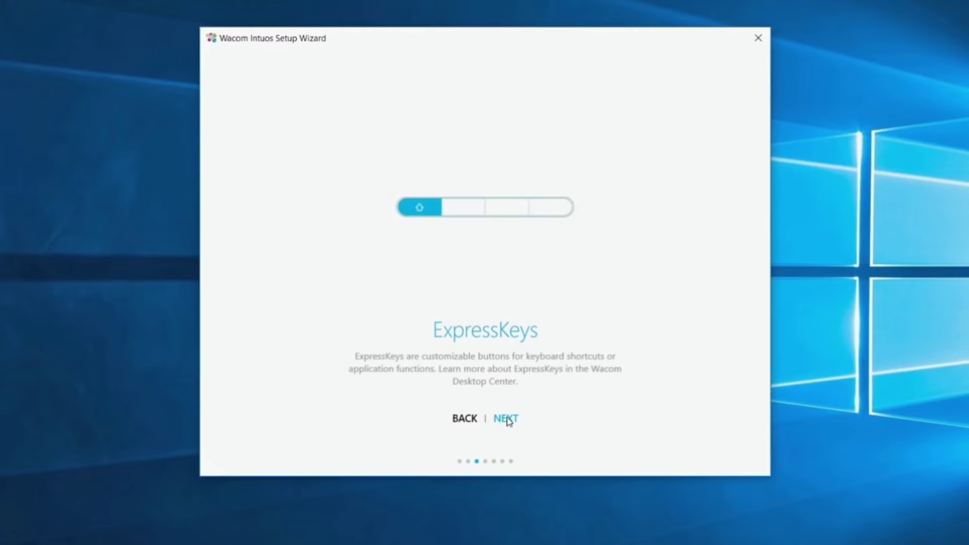
click(507, 419)
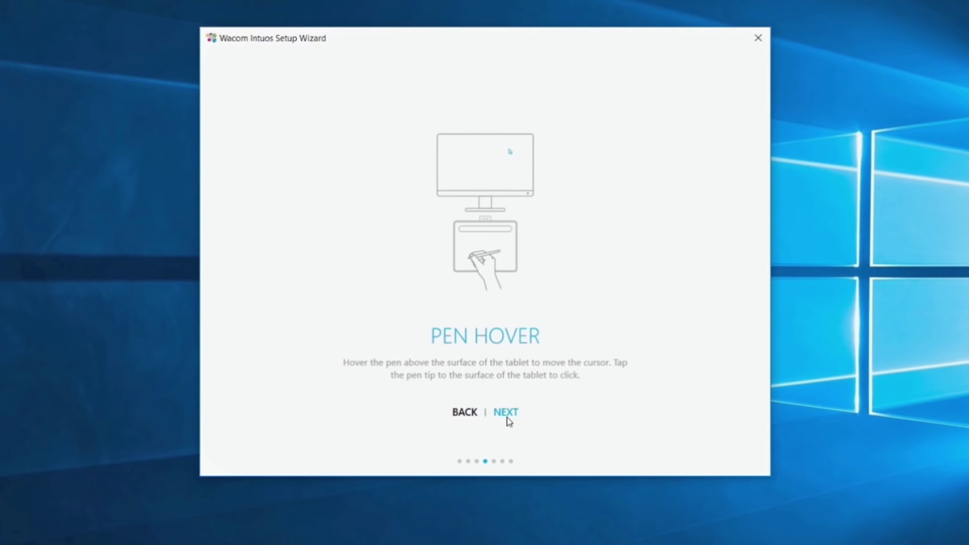
click(508, 420)
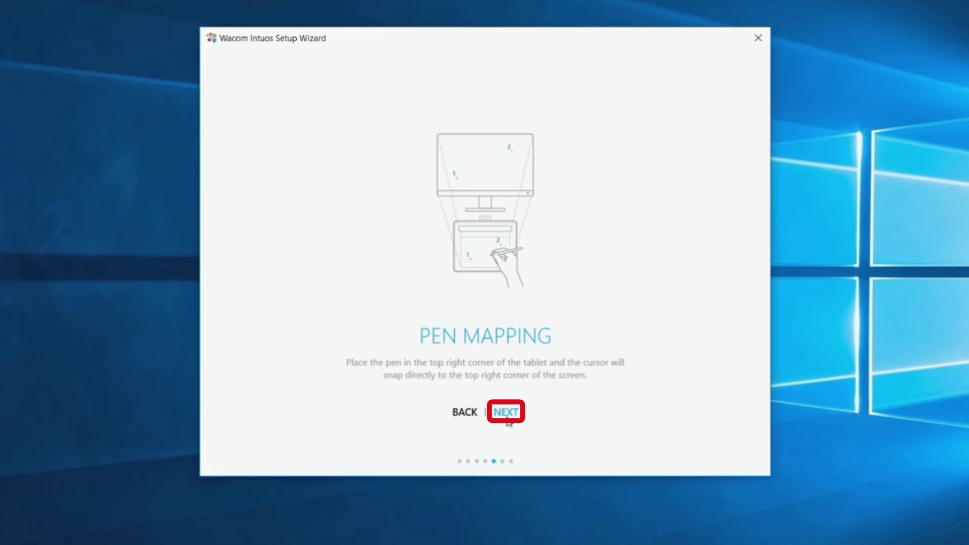
click(507, 420)
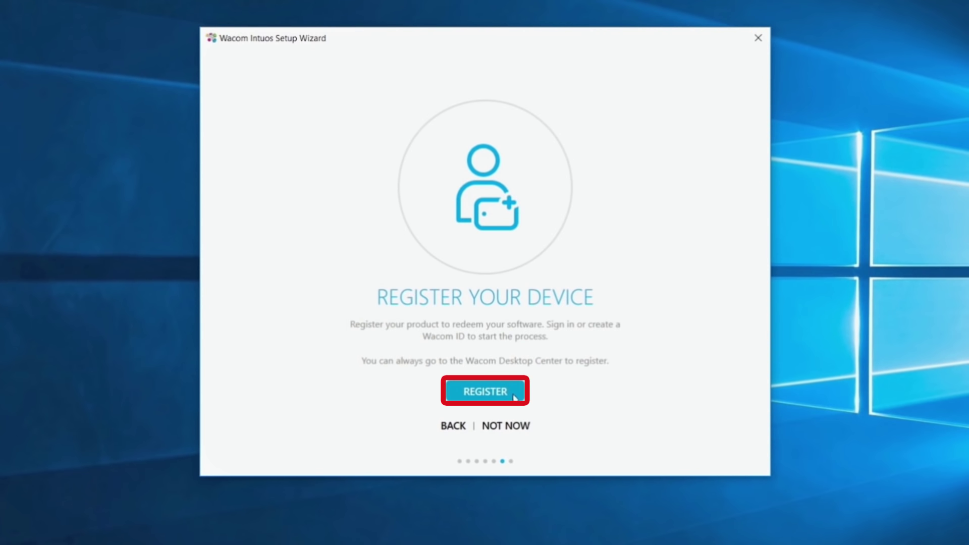
click(513, 396)
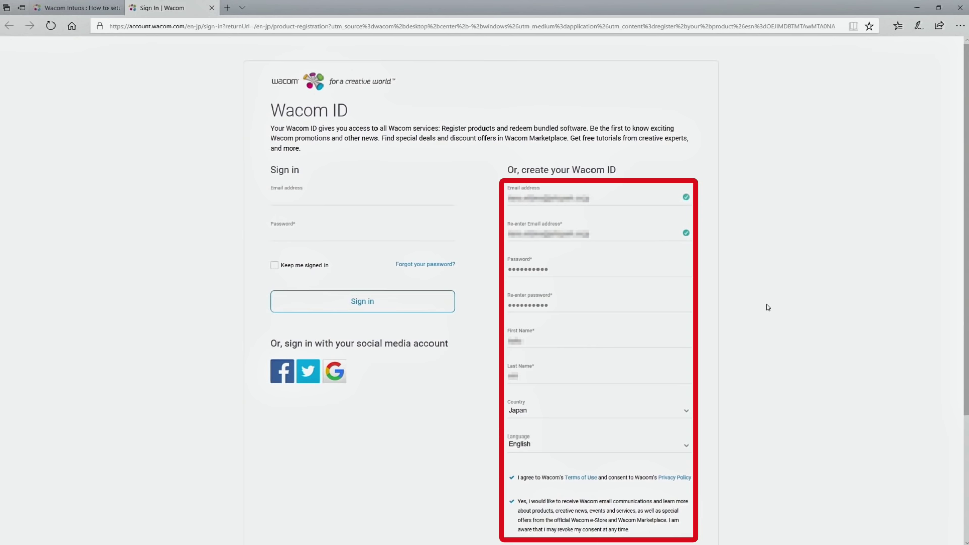
Step: Submit the completed Create your Wacom ID form and scroll to the usage questionnaire
scroll(767, 307, down, 3)
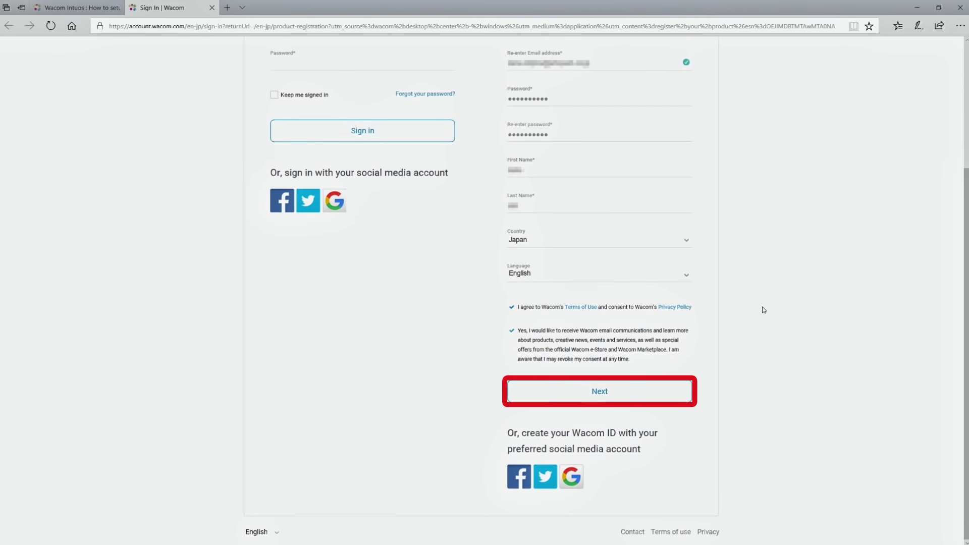
click(675, 391)
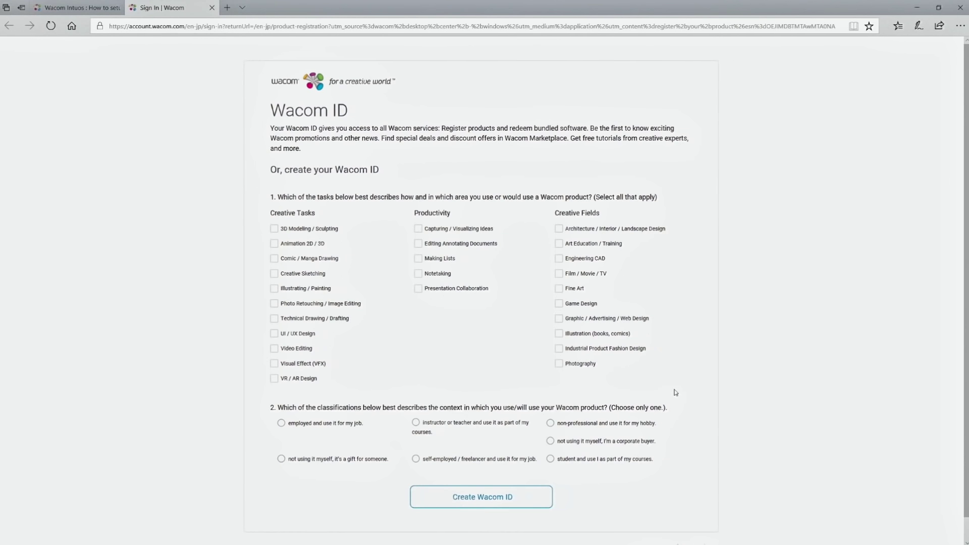
scroll(675, 392, down, 1)
Step: Pick the non-professional hobby classification, create the Wacom ID, and close the email tab
click(645, 399)
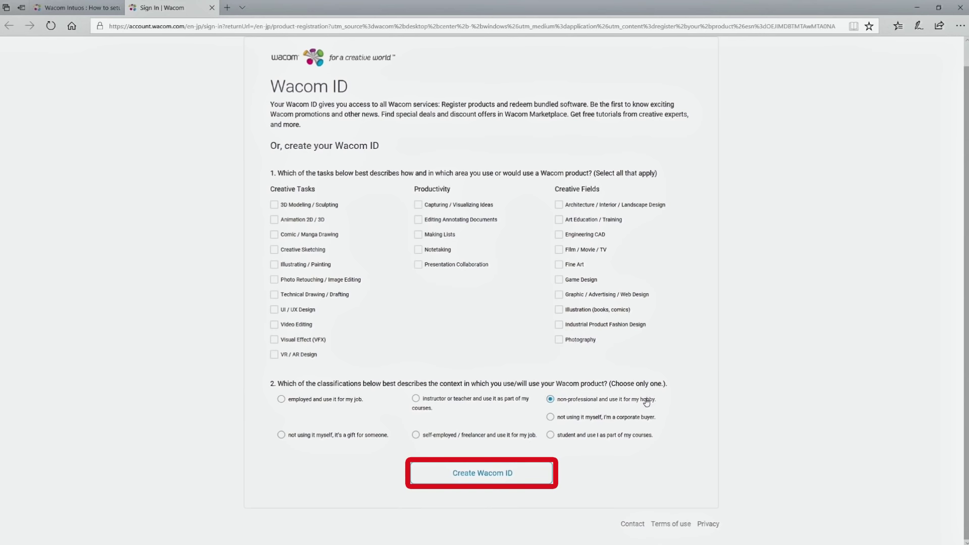
click(520, 477)
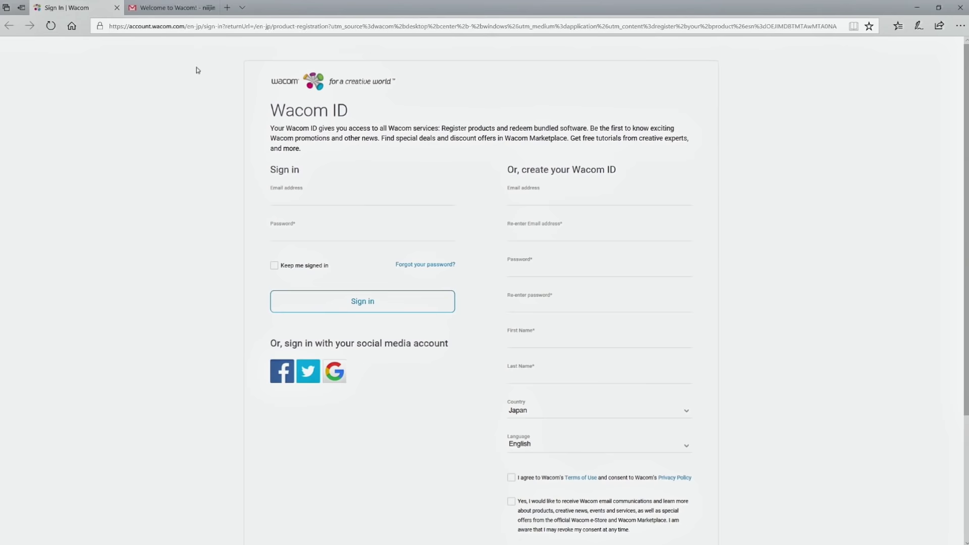
click(214, 8)
Step: Sign in to Wacom ID with the pasted account email and the account password
click(323, 200)
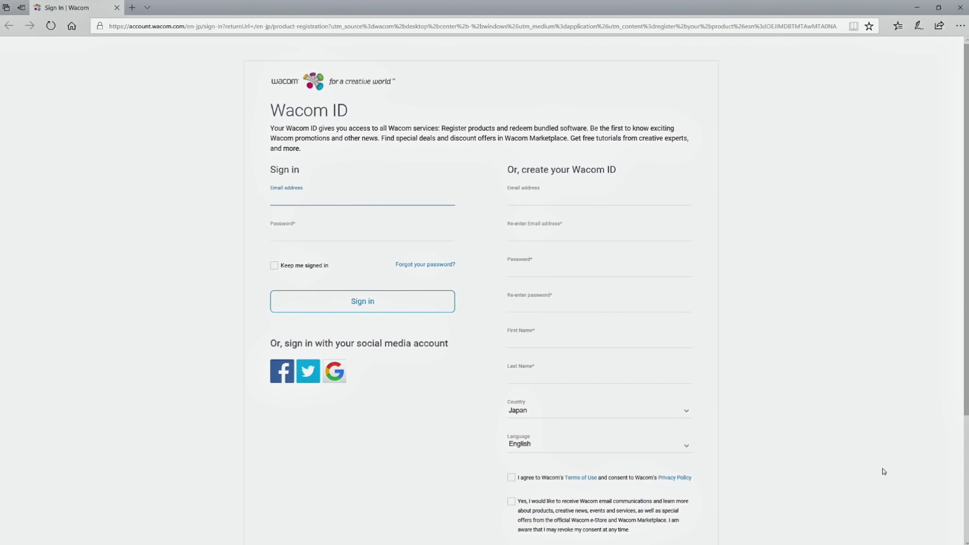
key(ctrl+v)
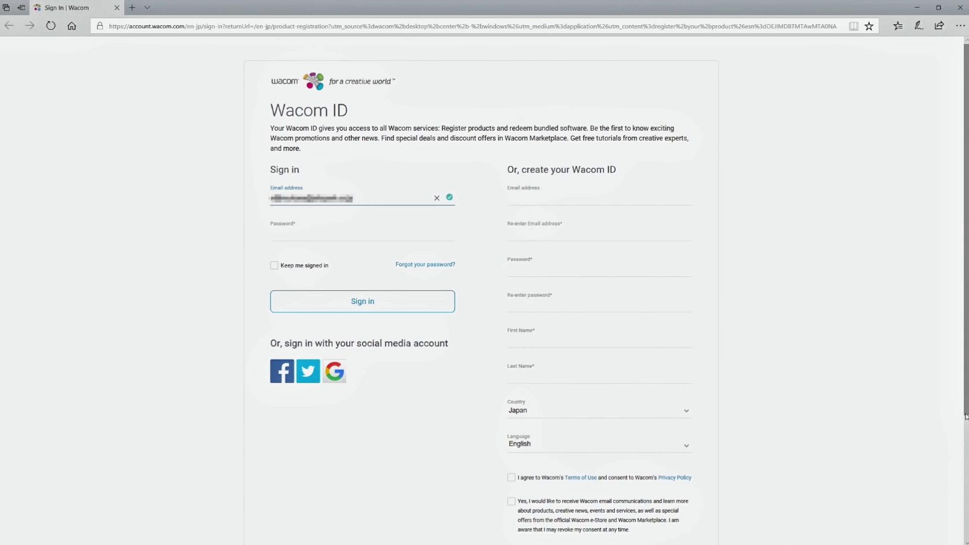
key(Tab)
text(**********)
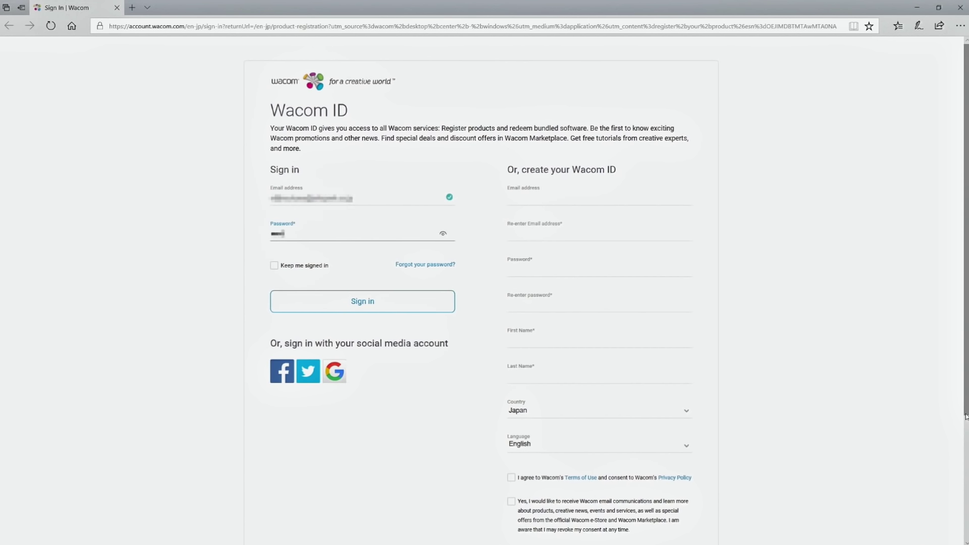
text(***)
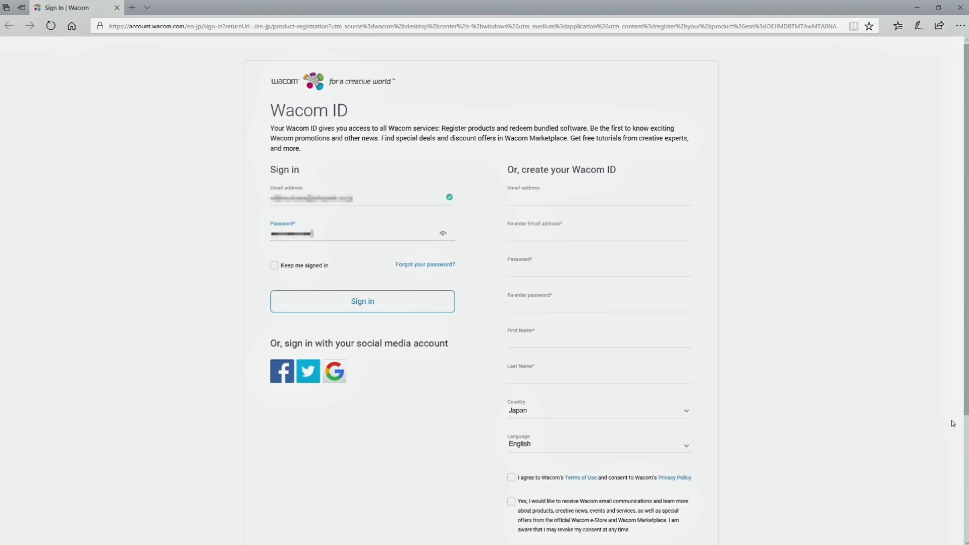
click(399, 308)
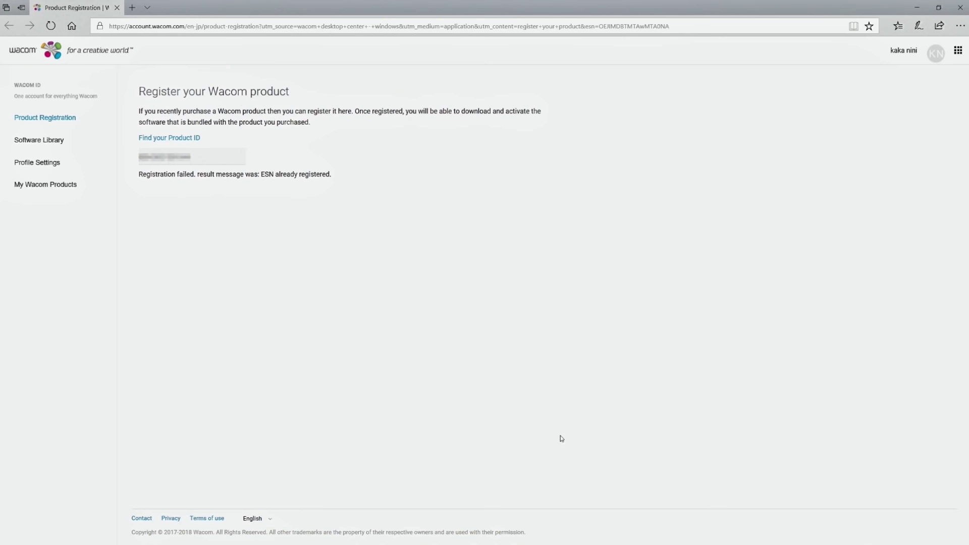
Step: Open My Wacom Products from the Wacom ID sidebar
click(62, 186)
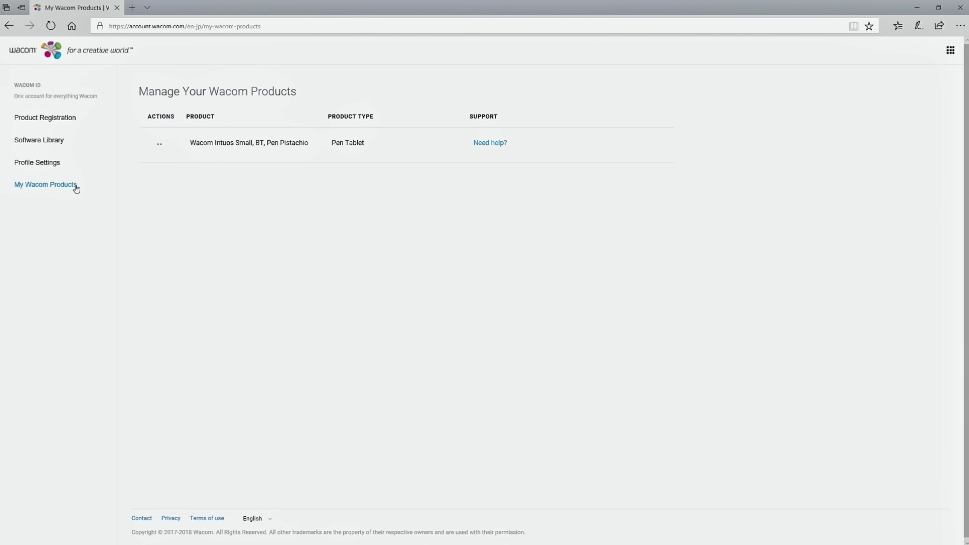